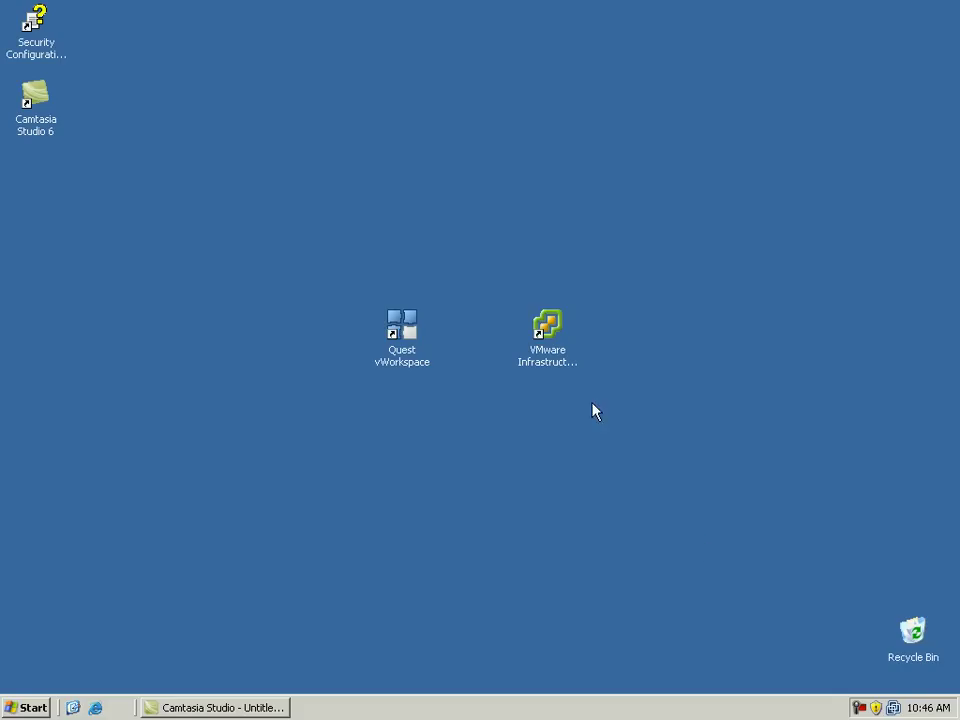
Log into VMware Infrastructure Client as administrator, then expand Locations in vWorkspace to show RTP
double_click(561, 352)
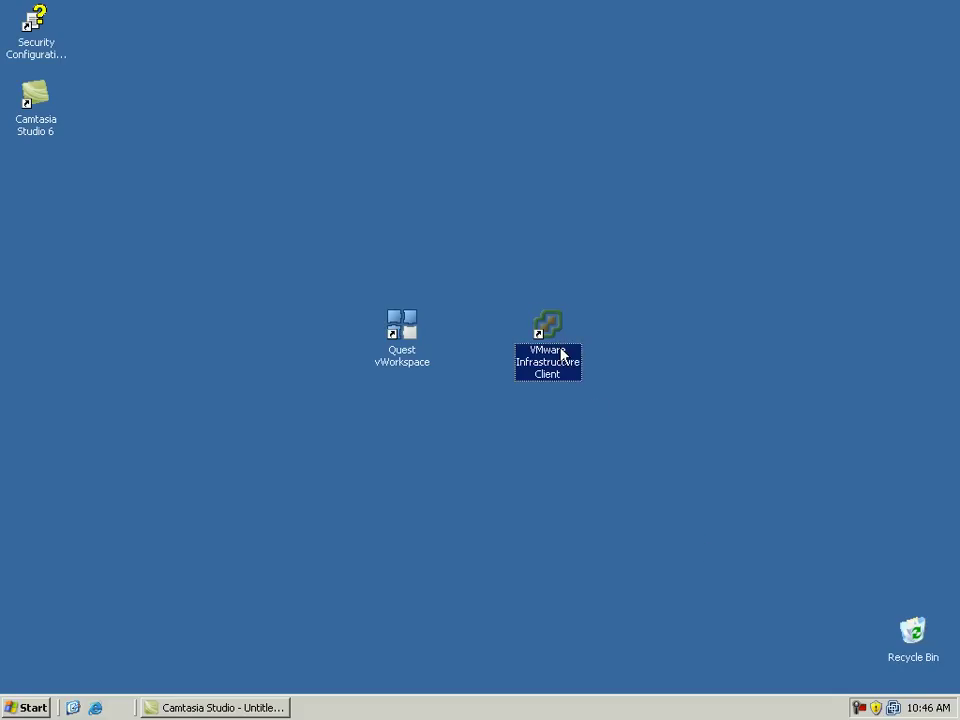
text(administrator)
key(Tab)
text(******)
key(Return)
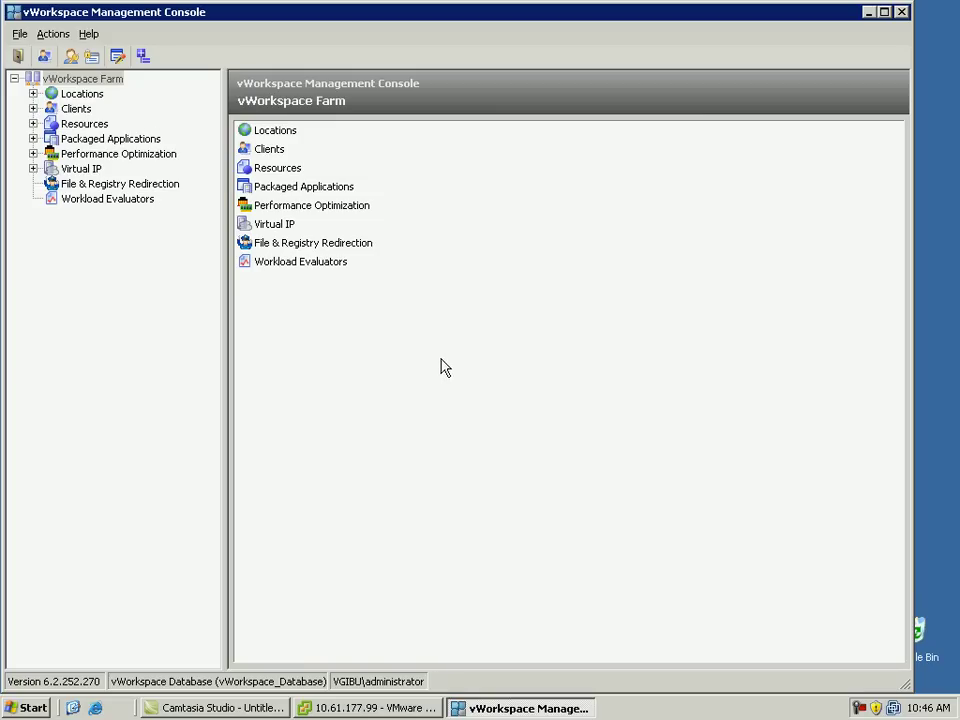
click(33, 93)
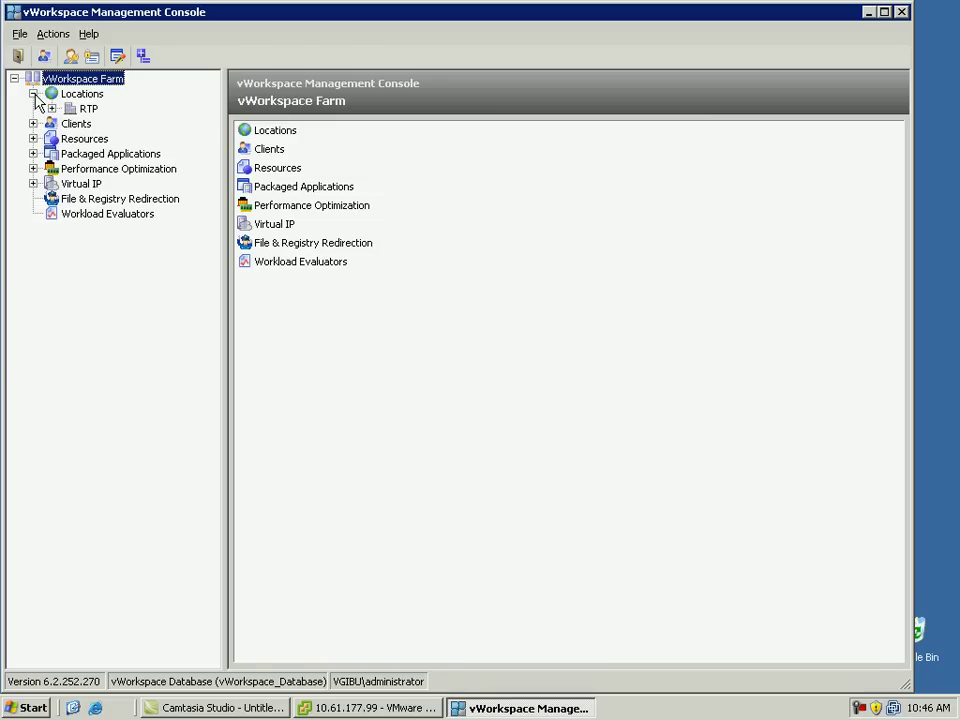
Start a New Computer Group under RTP > Desktops and enter the name NetApp_FlexClone
click(52, 108)
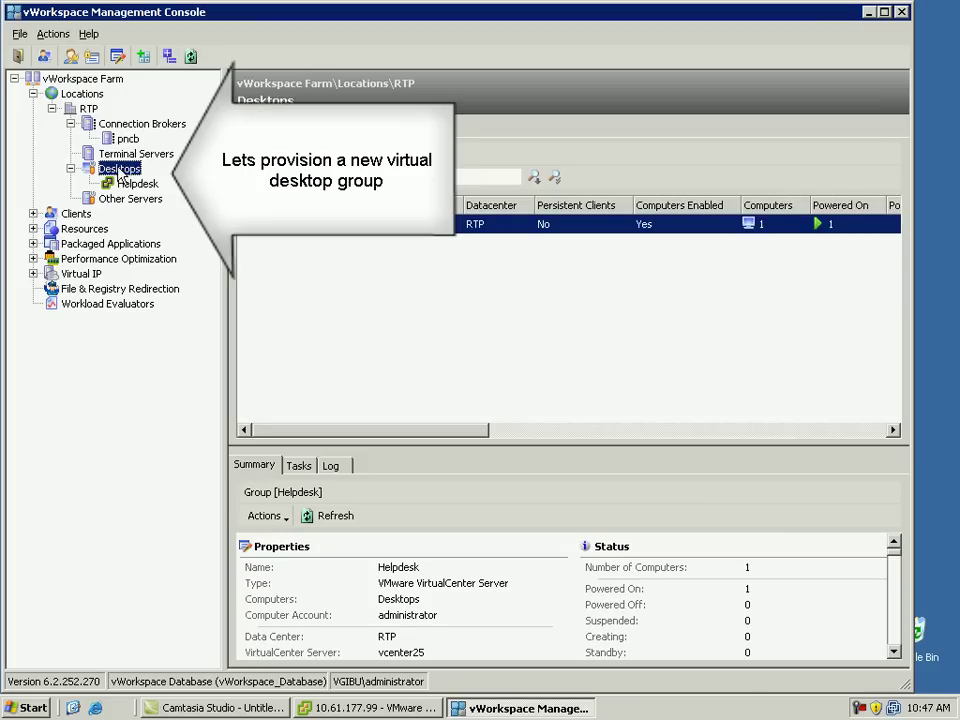
right_click(112, 168)
click(155, 177)
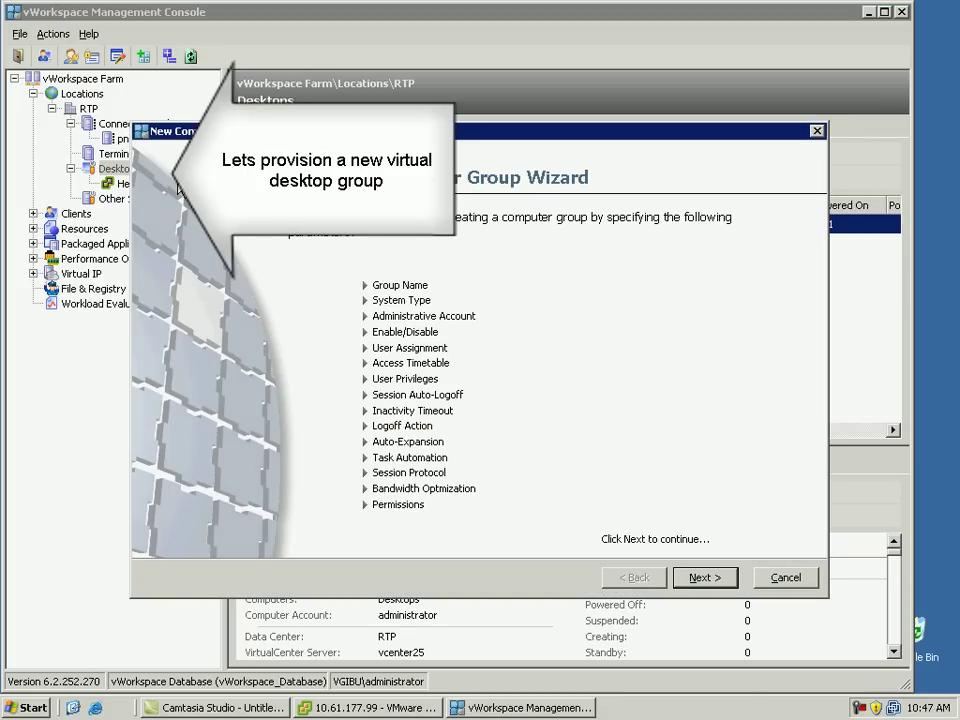
click(701, 578)
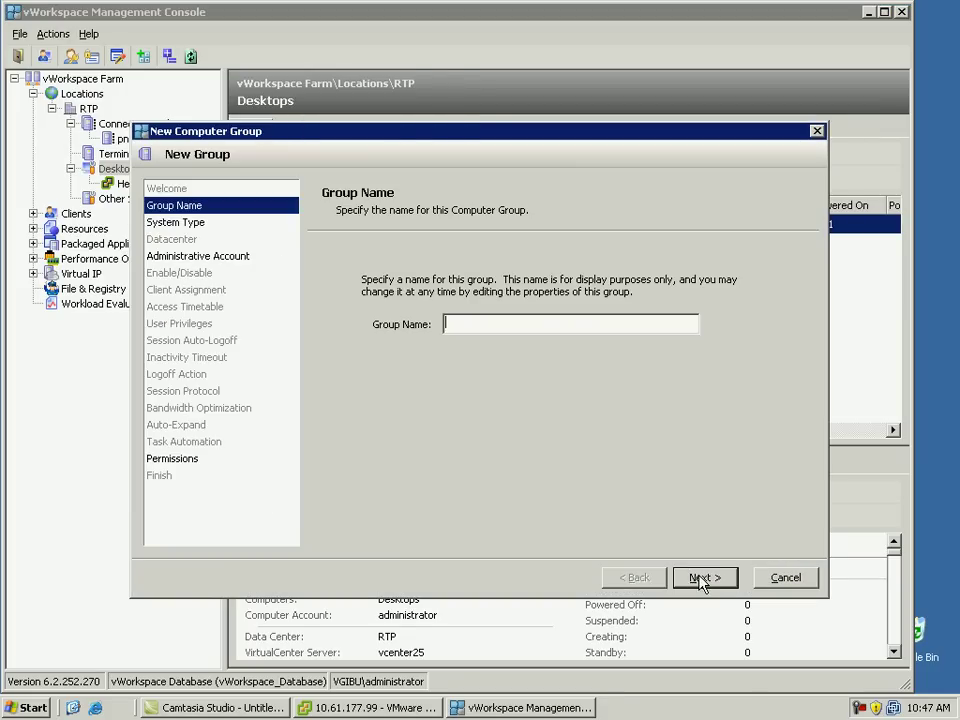
text(NetApp_FlexClone)
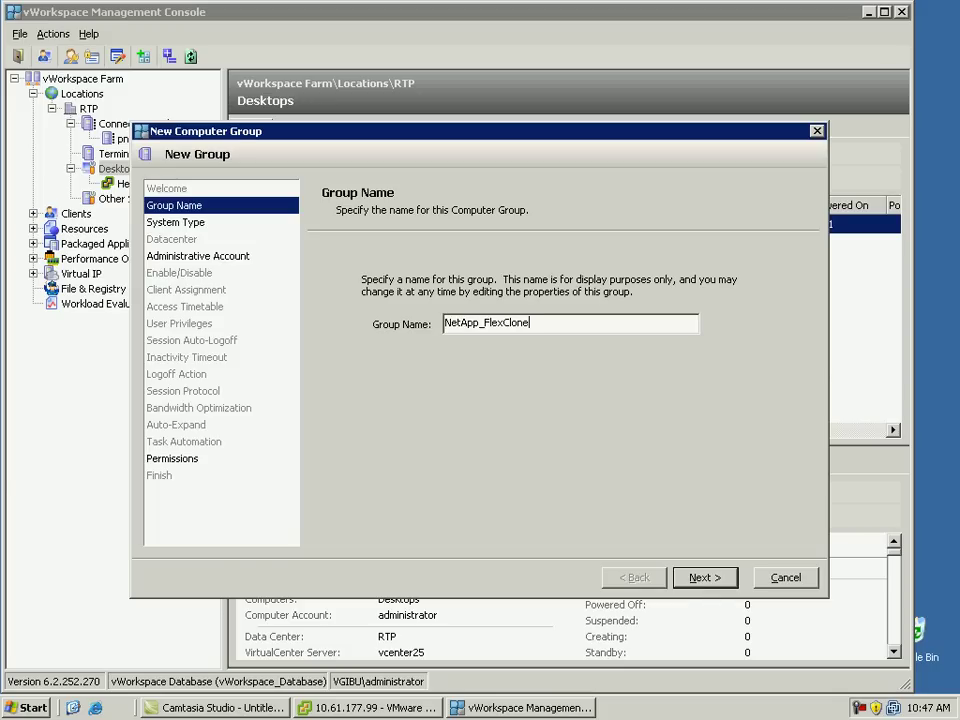
Choose VMware VirtualCenter Server as the system type and accept the RTP datacenter
click(722, 577)
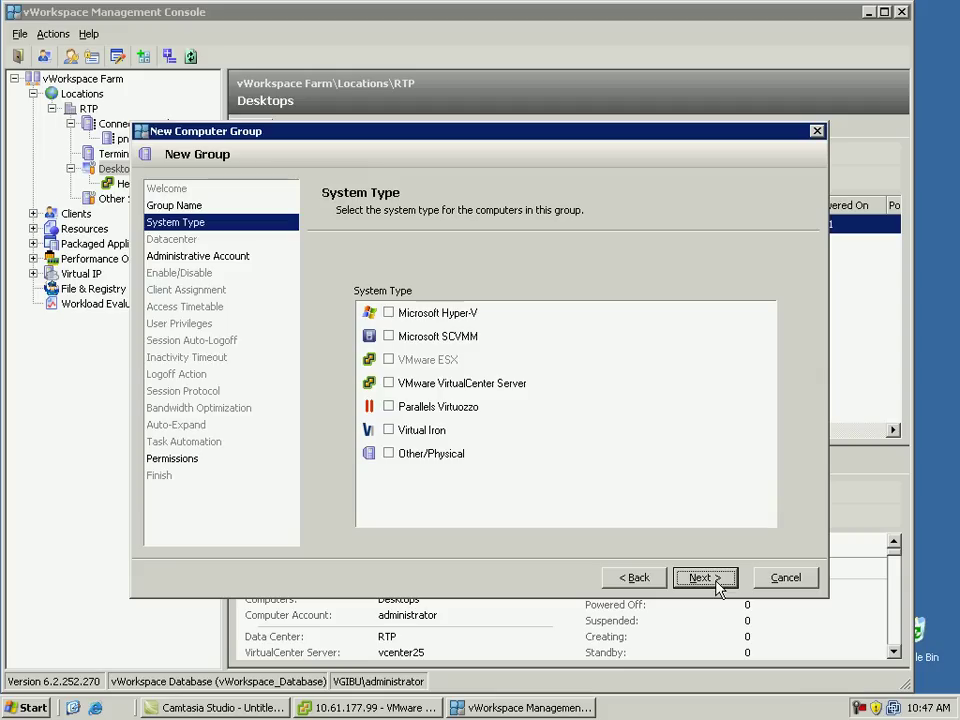
click(478, 384)
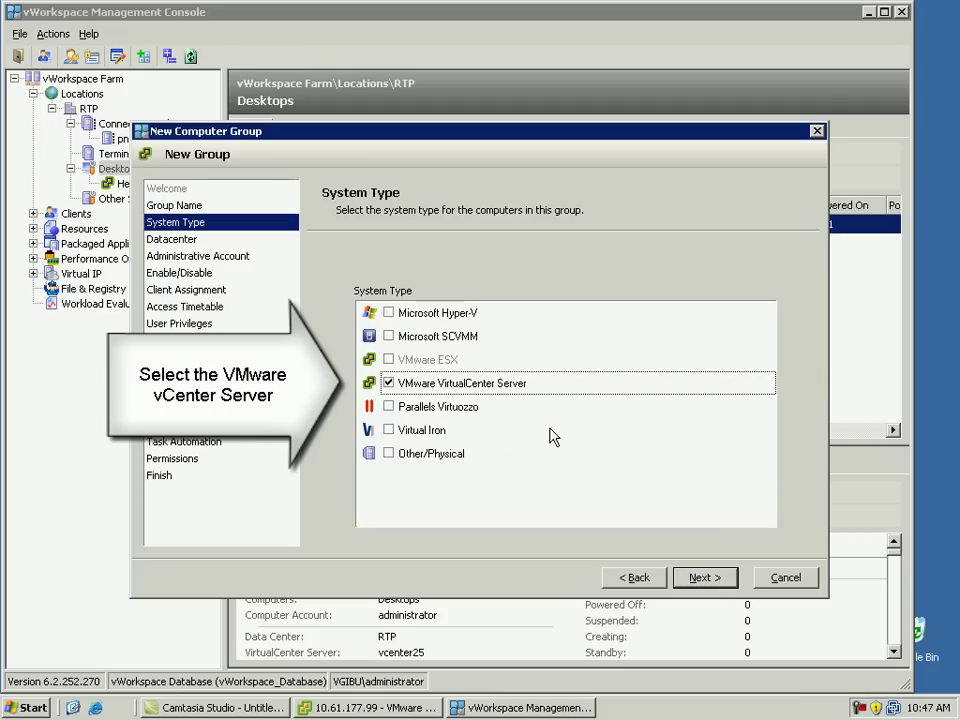
click(704, 586)
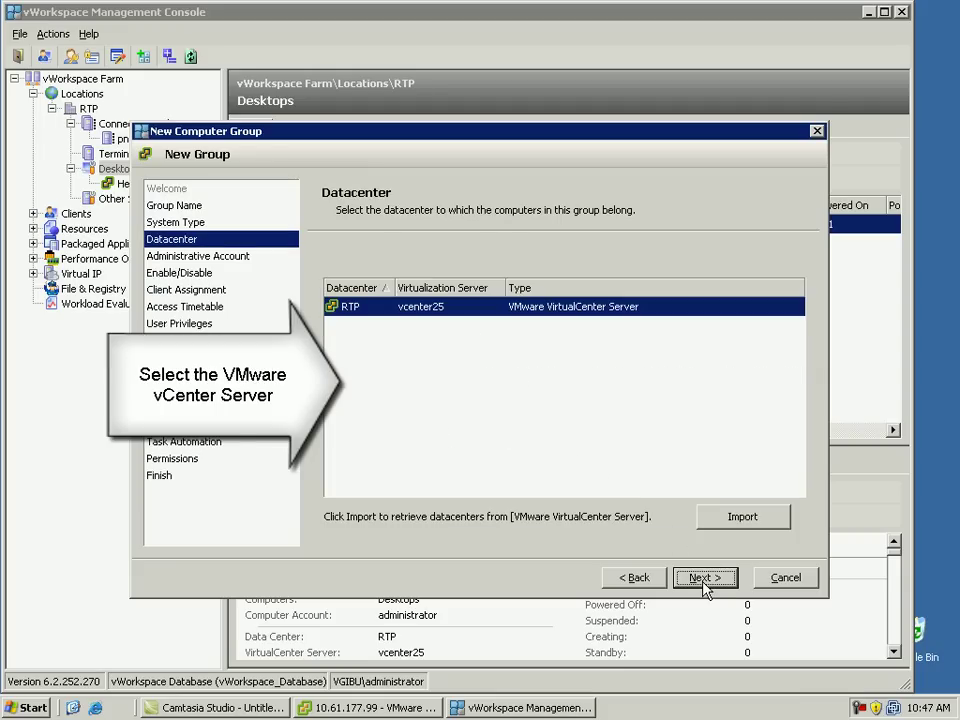
click(704, 586)
Enter the administrator account and password, keep the group enabled, and select Temporary client assignment
text(administrator)
key(Tab)
text(******)
key(Tab)
text(******)
click(704, 580)
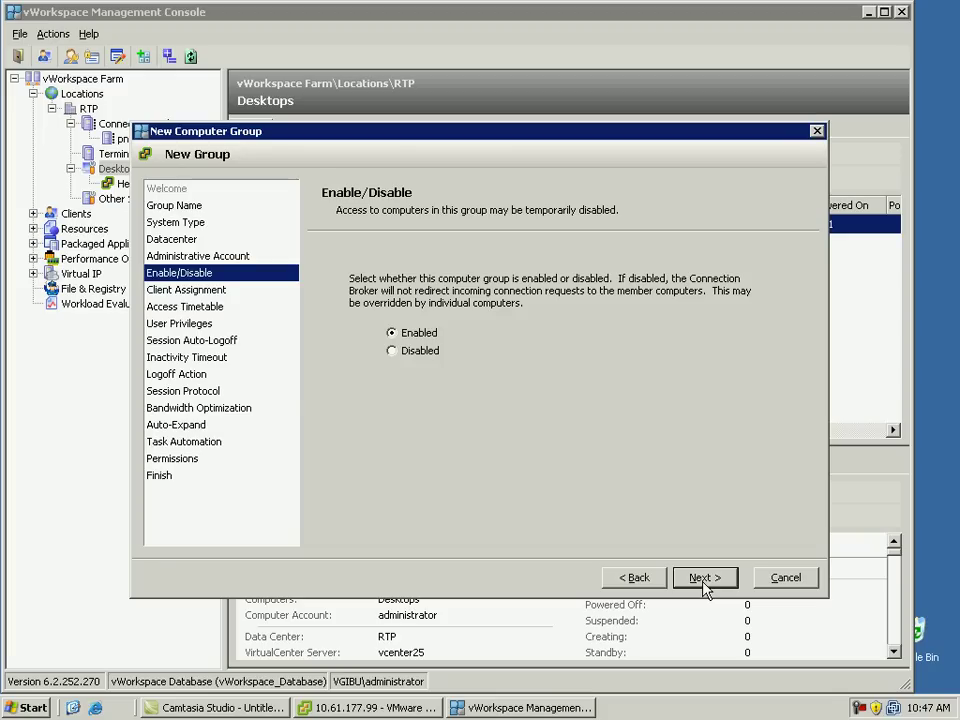
click(704, 580)
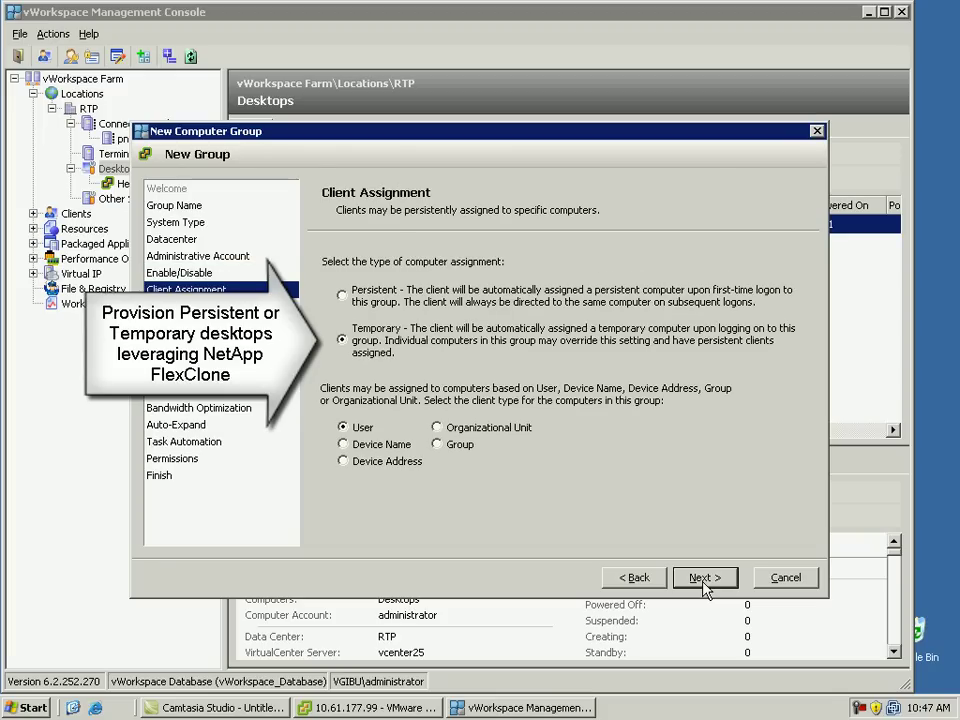
click(343, 296)
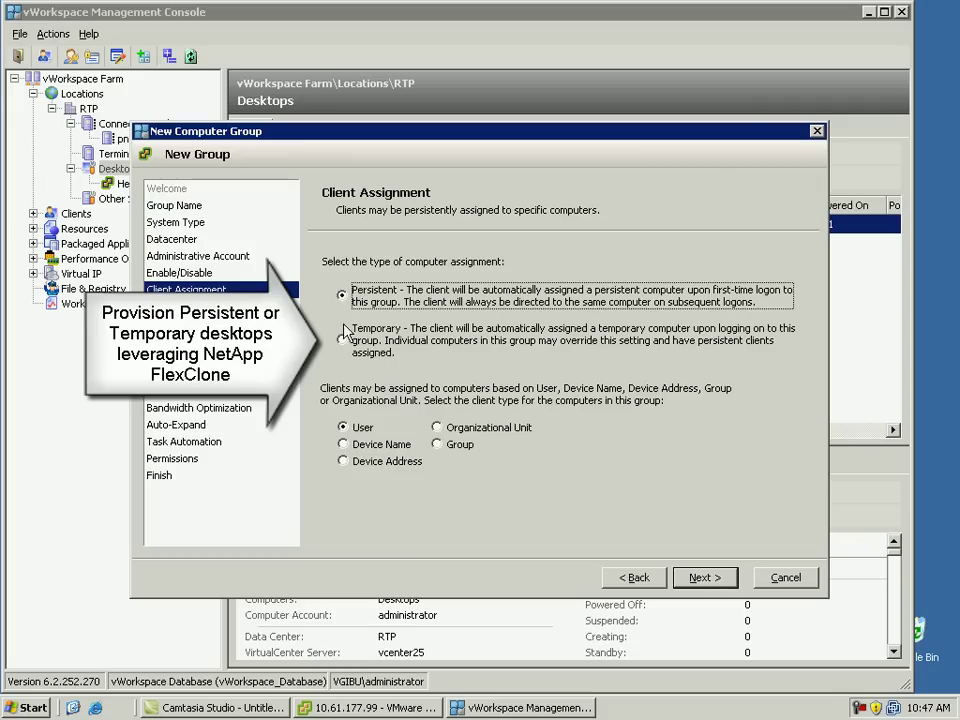
click(343, 341)
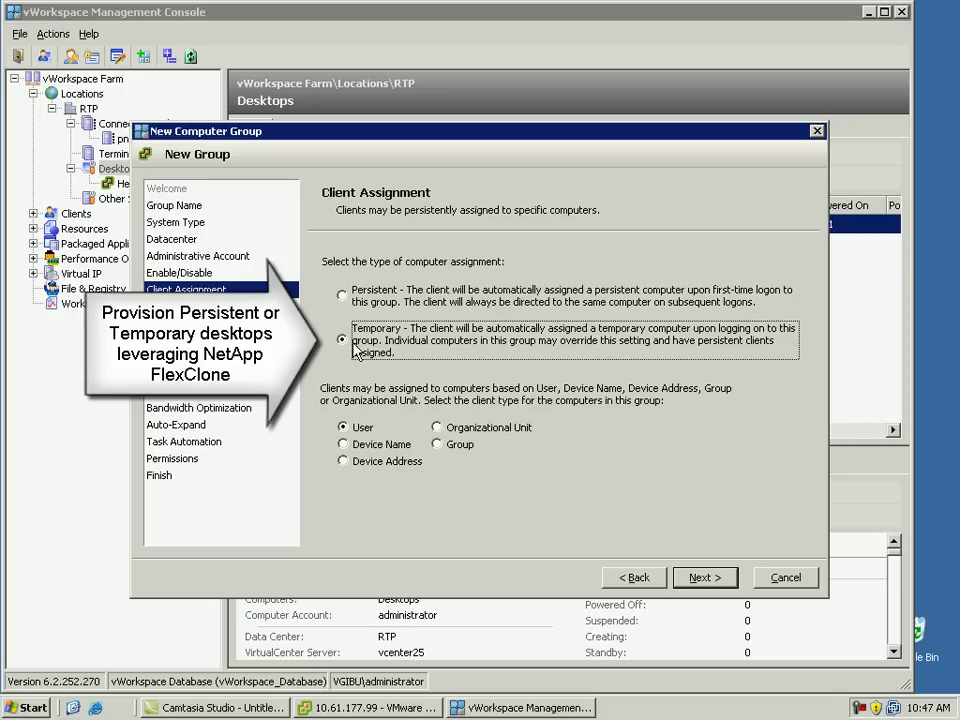
Keep default access timetable, user privileges, auto-logoff, suspension and reset settings
click(697, 582)
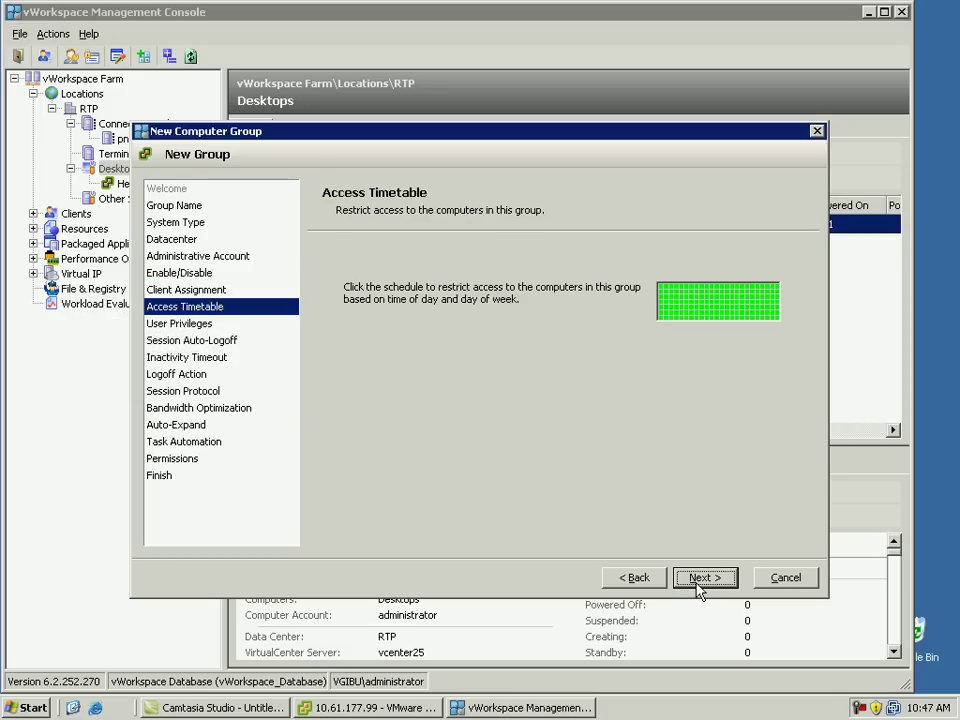
click(698, 582)
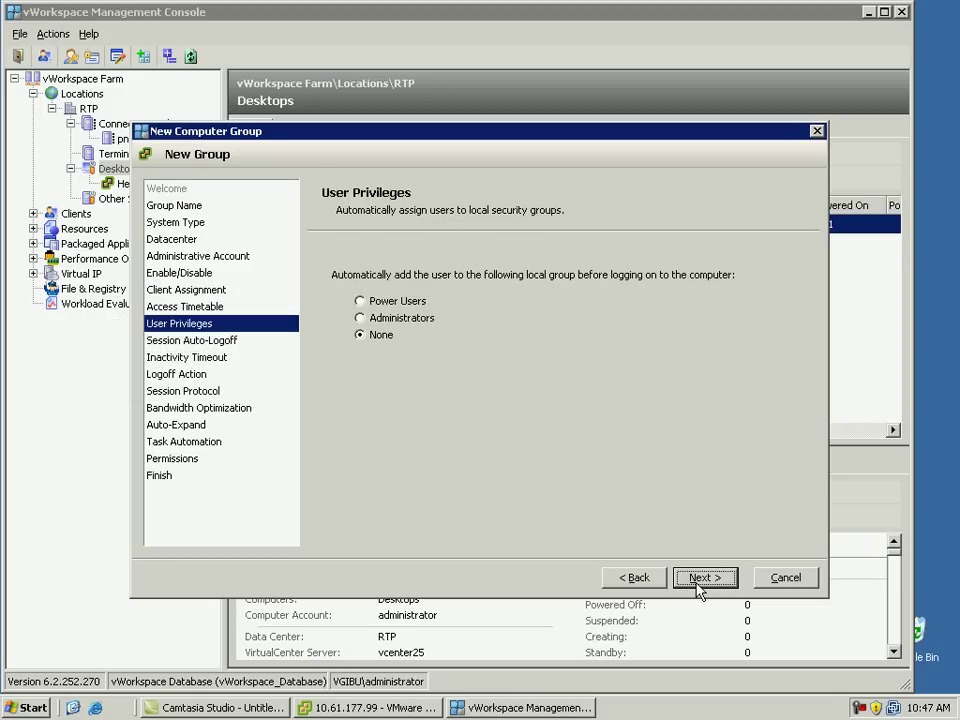
click(703, 578)
click(703, 578)
click(636, 578)
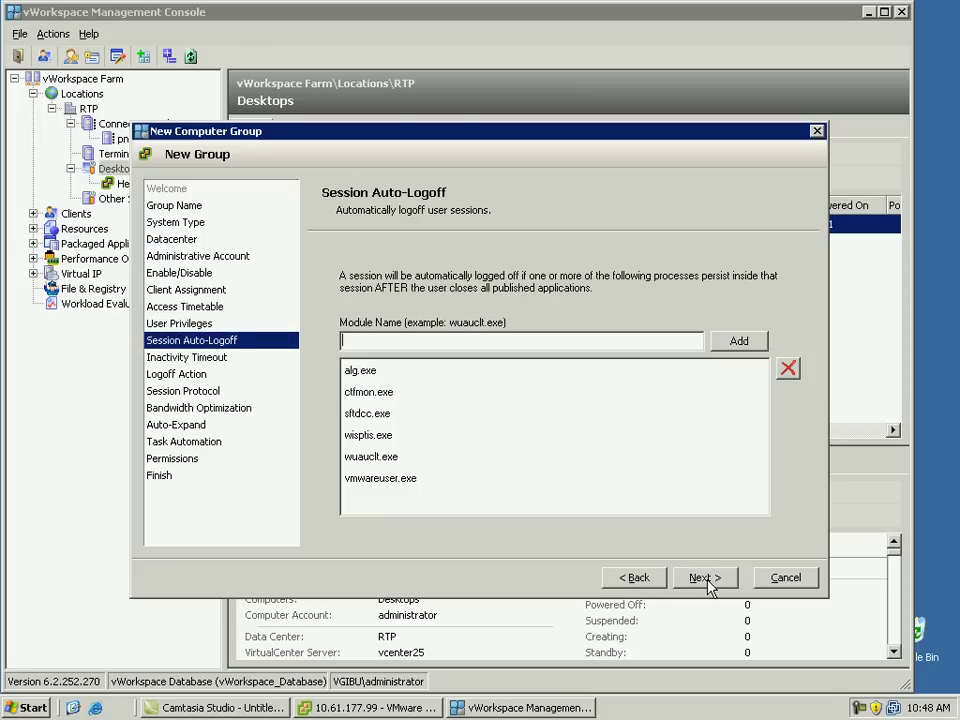
click(705, 580)
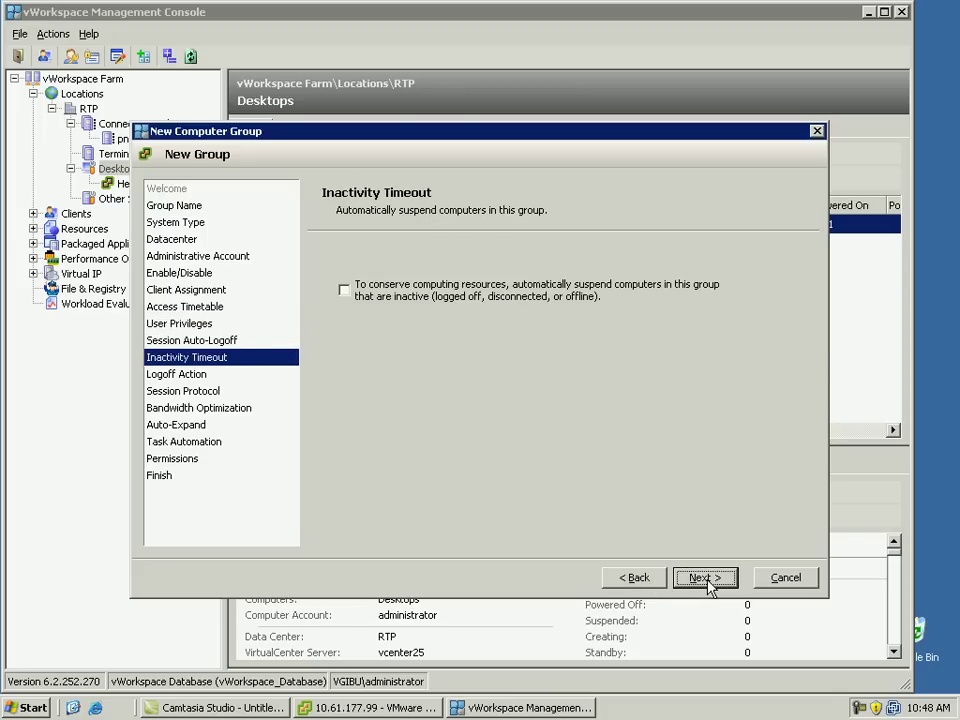
click(705, 580)
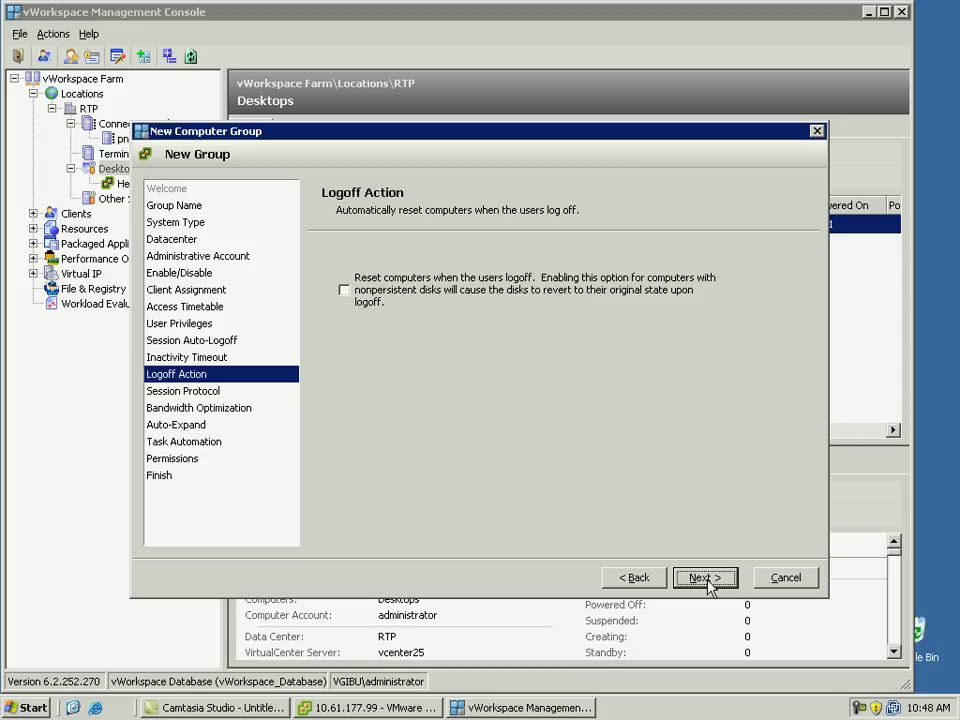
click(705, 578)
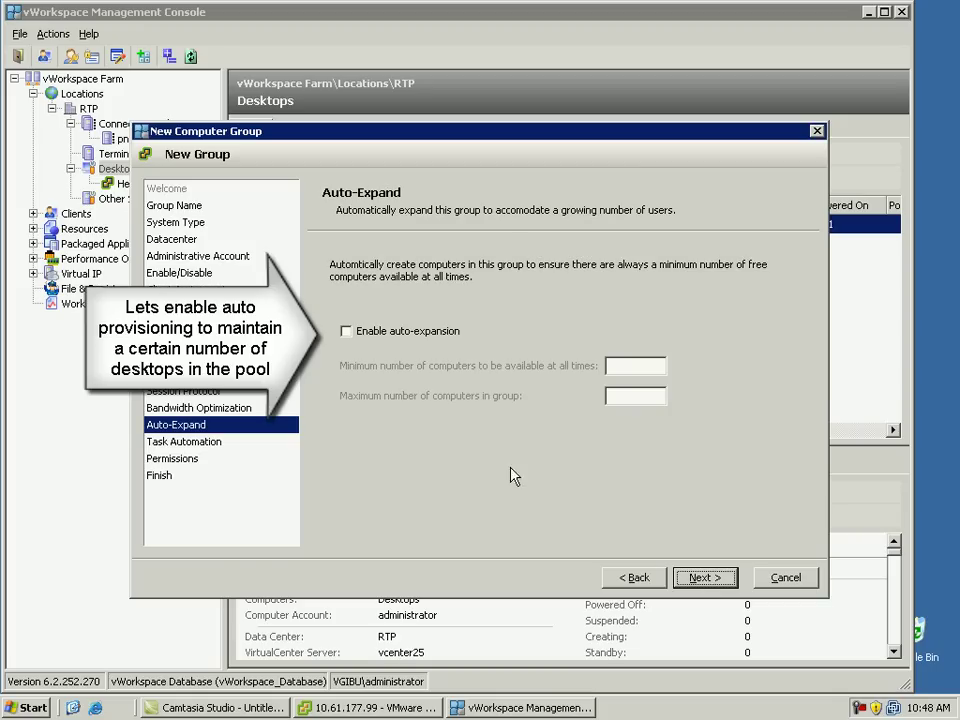
Enable auto-expansion with minimum 100 and maximum 200 computers, then finish creating the group
click(346, 331)
click(621, 365)
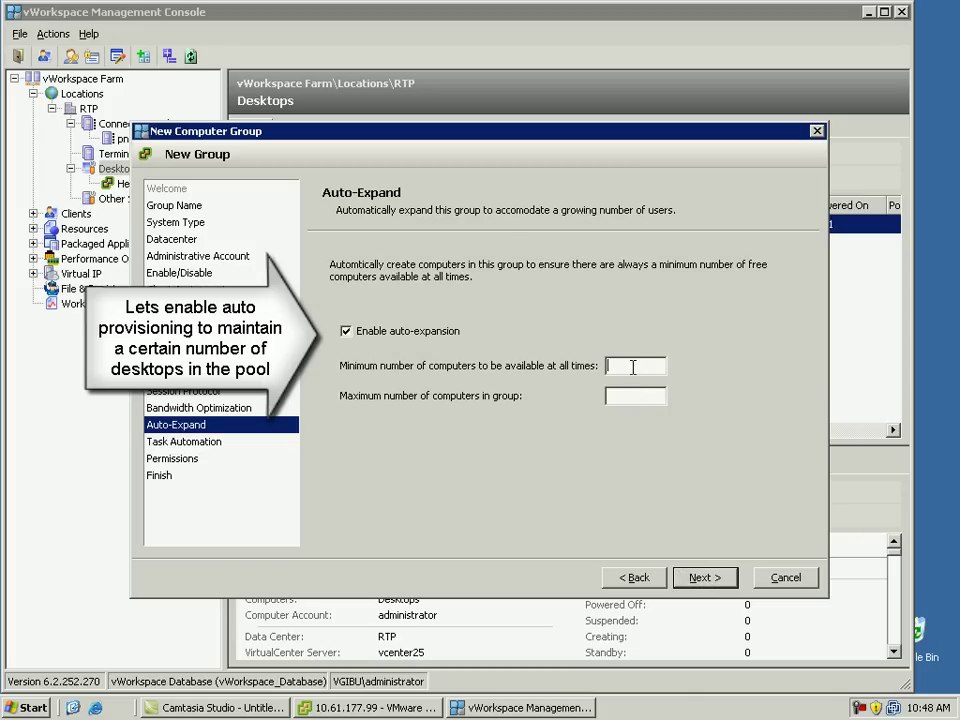
text(100)
key(Tab)
text(200)
click(707, 580)
click(705, 580)
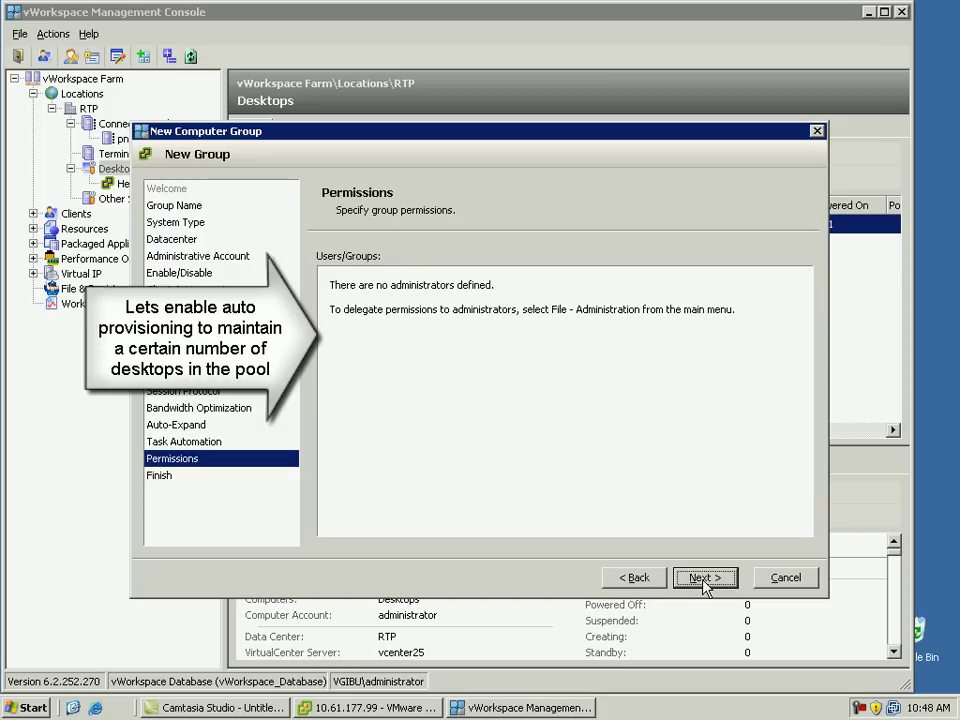
click(705, 580)
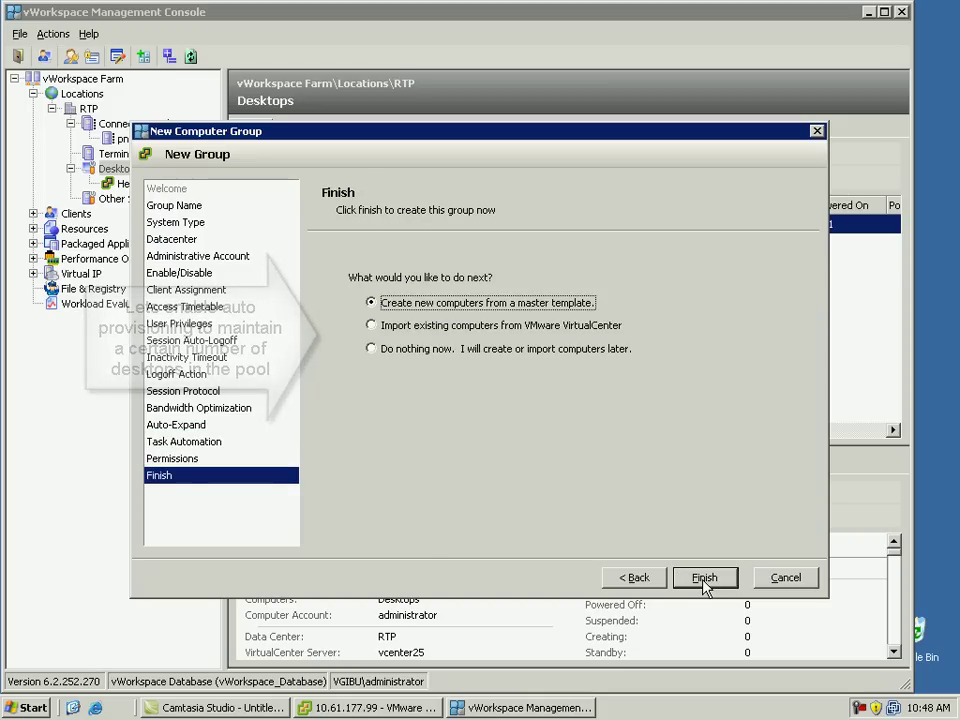
click(705, 580)
Add 100 computers using Rapid Provisioning as the clone method
text(100)
click(712, 592)
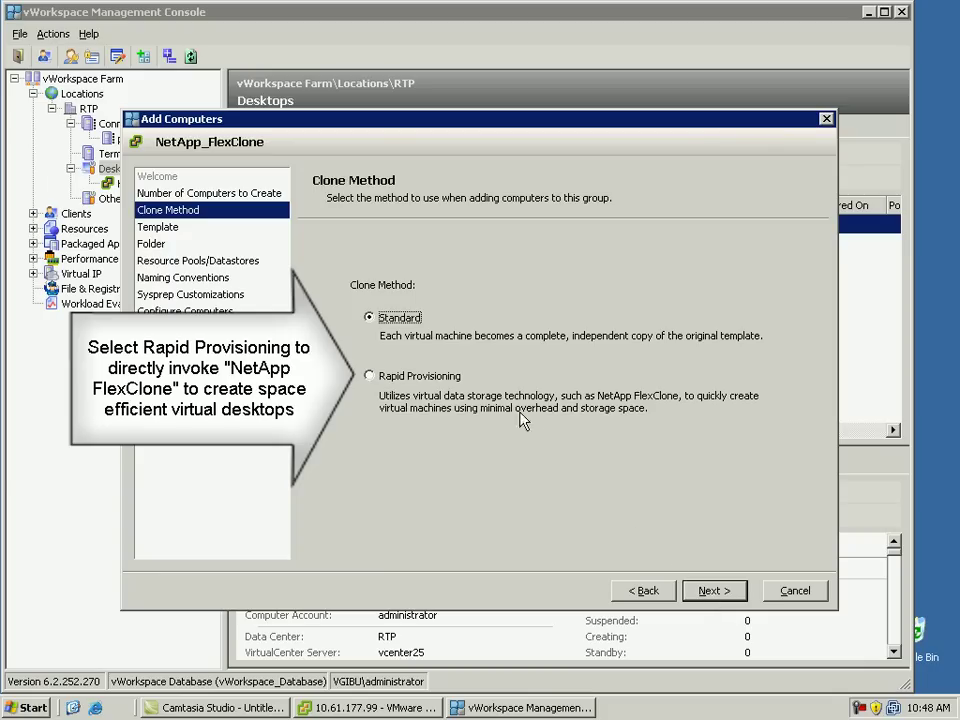
click(446, 379)
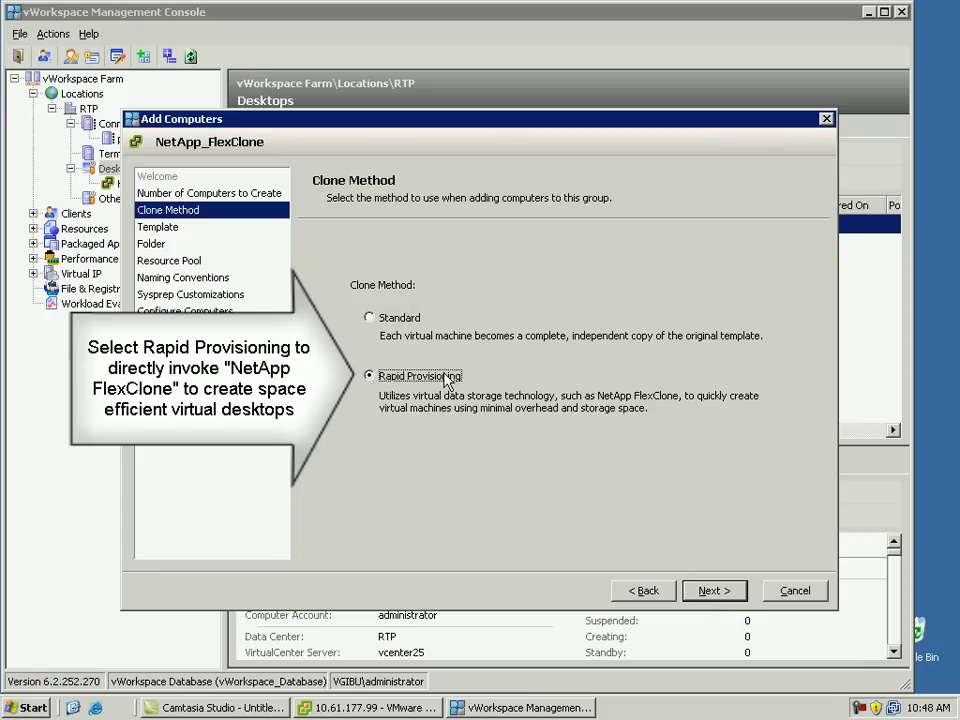
click(691, 592)
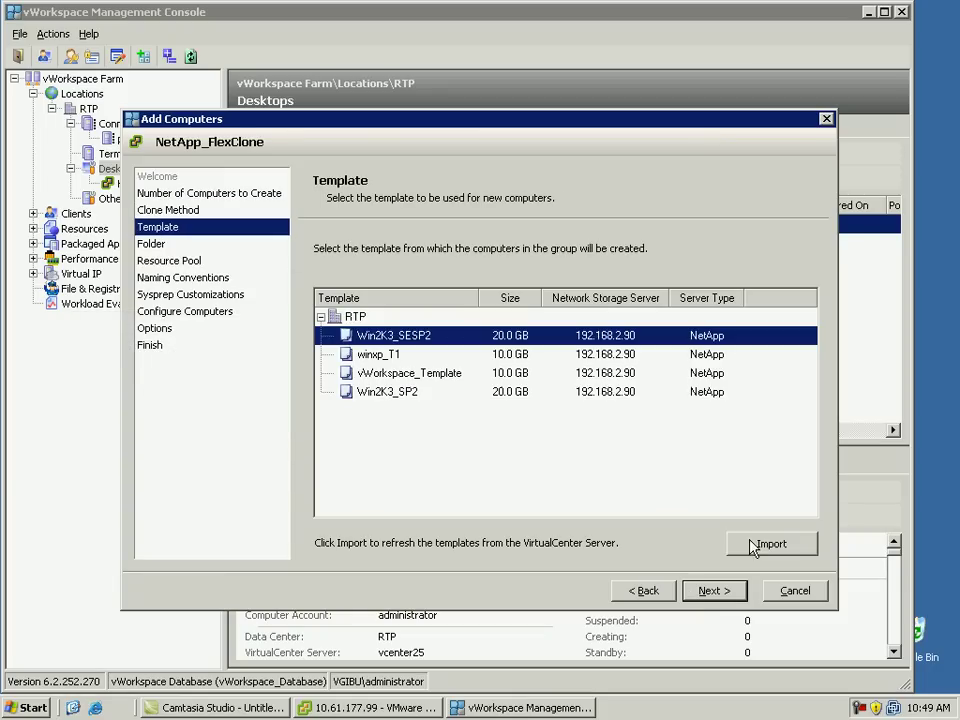
Use vWorkspace_Template, the vm/NetApp/ folder and the RTP NetApp resource pool for the clones
click(426, 376)
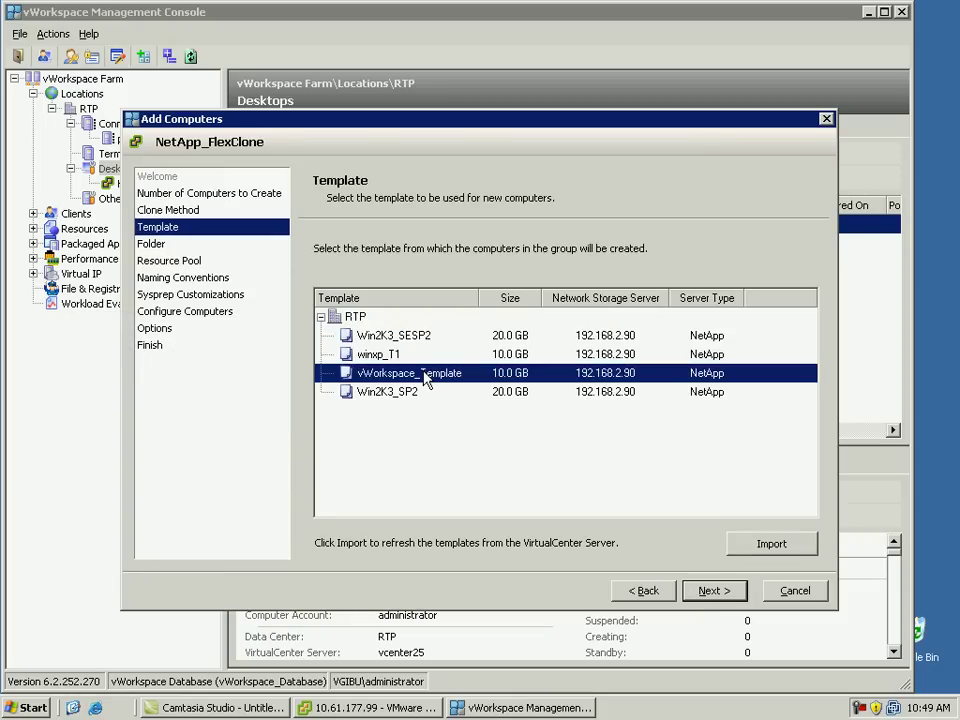
click(710, 592)
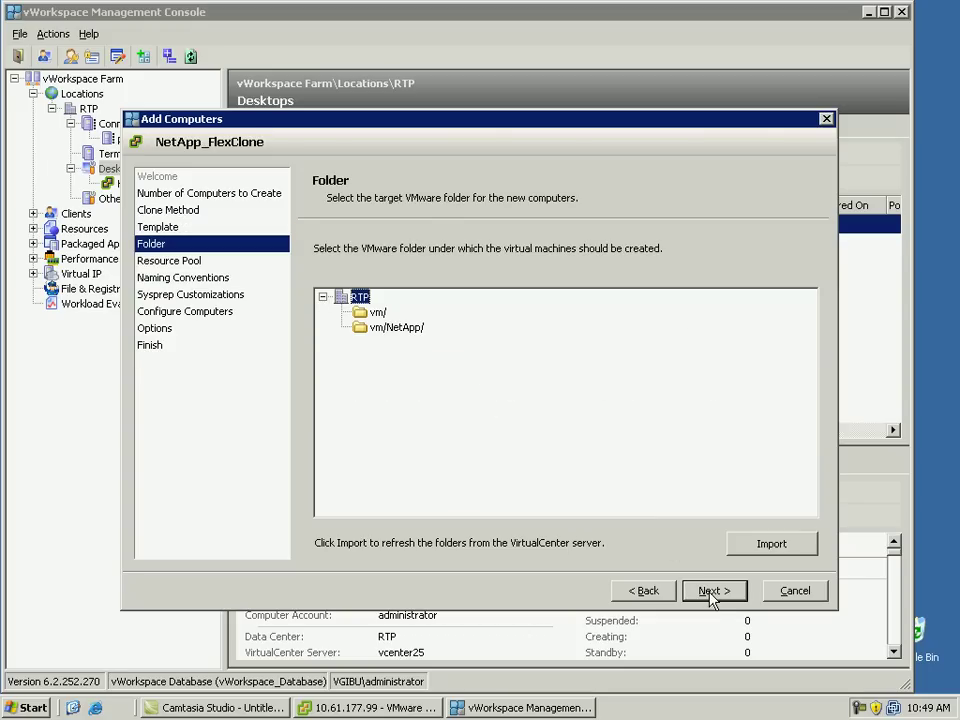
click(397, 327)
click(714, 591)
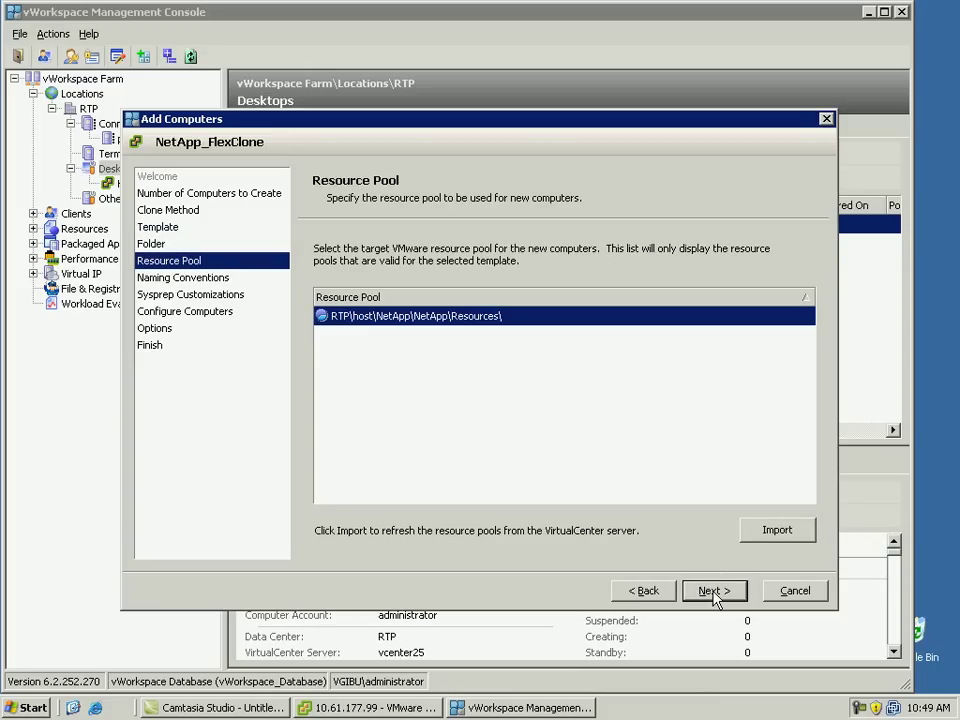
click(715, 591)
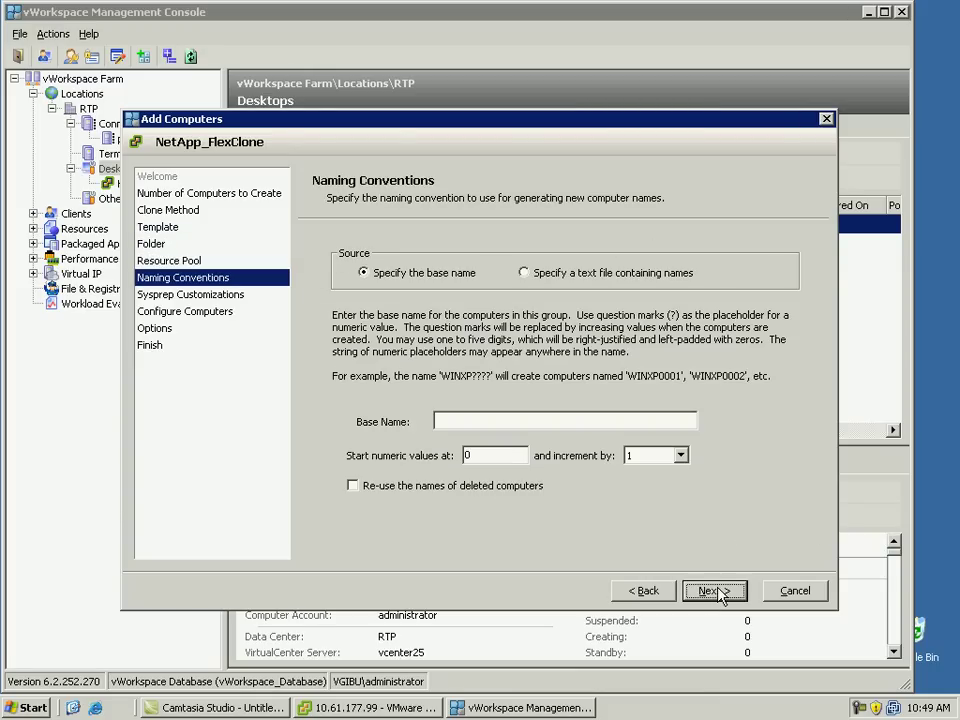
Name computers from FlexClone000, keep sysprep, configuration and immediate-start defaults, and submit the clone list
click(579, 420)
text(FlexCl)
click(700, 591)
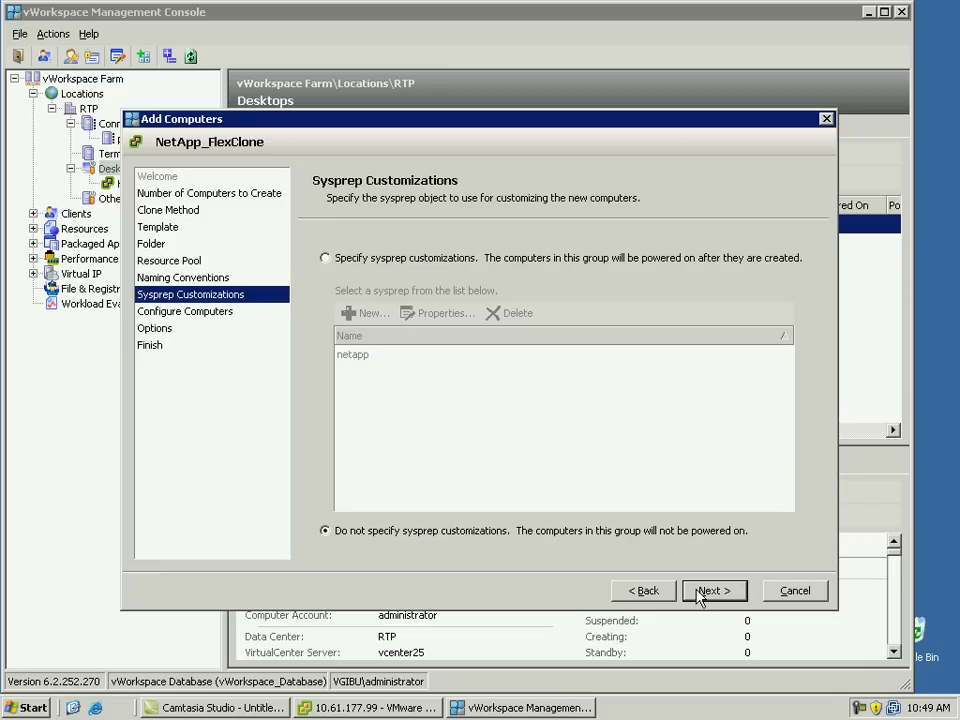
click(700, 592)
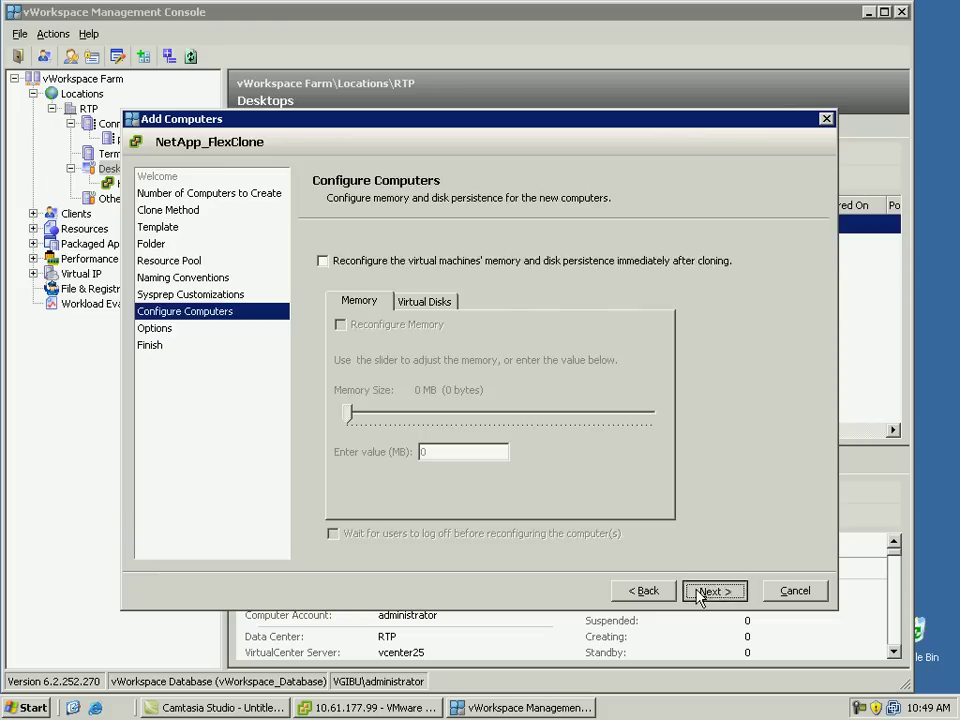
click(700, 591)
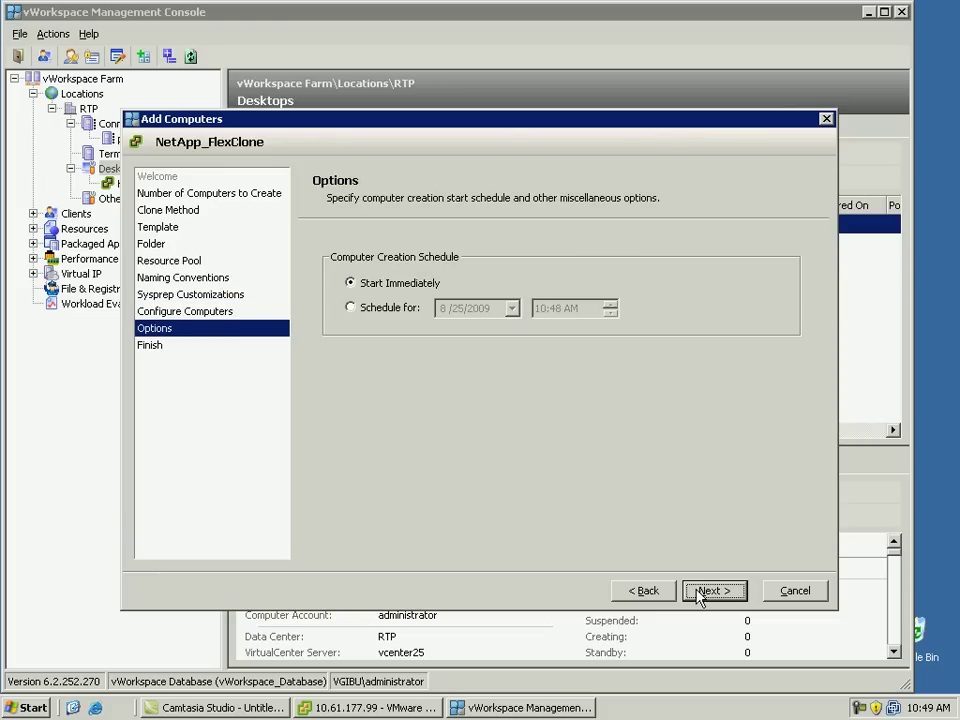
click(699, 592)
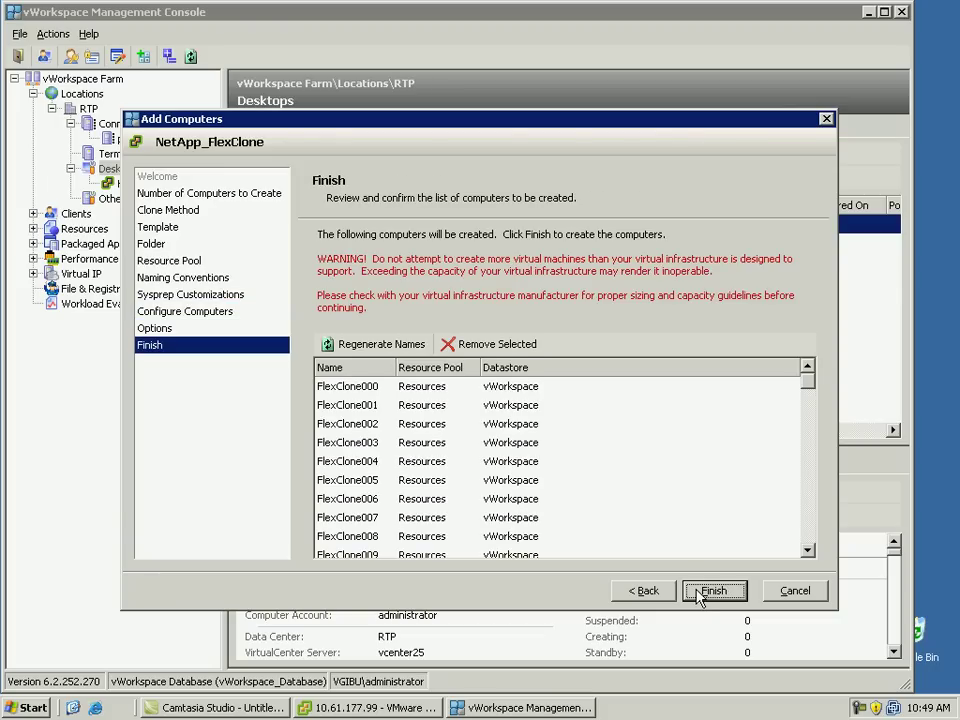
click(699, 592)
Confirm creating the 100 computers, review the Computers list, then view FlexClone004 in VMware Infrastructure Client
click(444, 420)
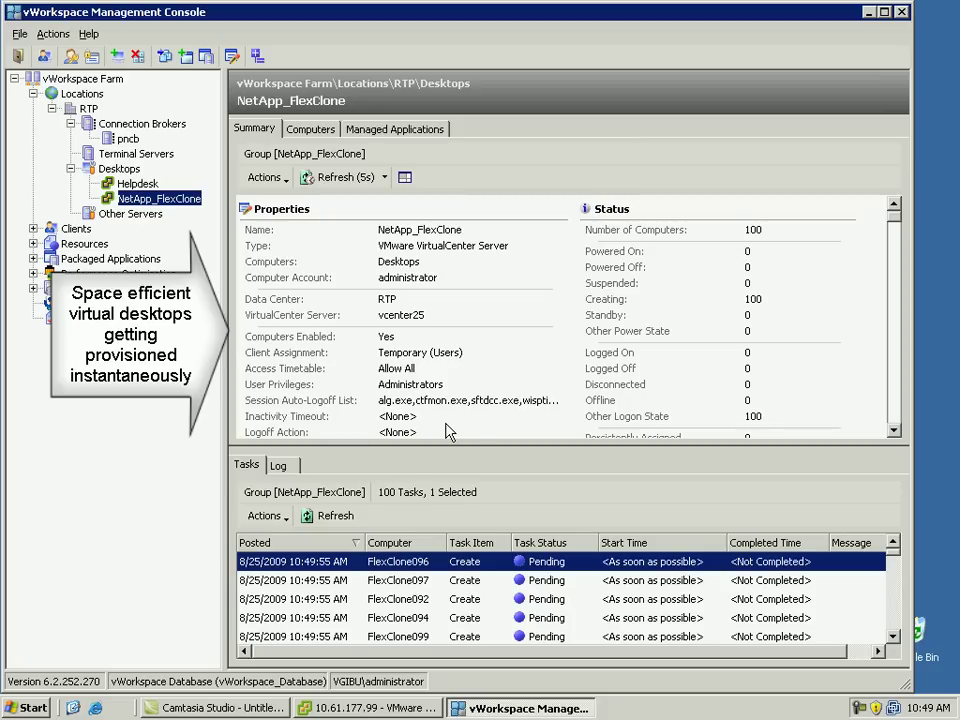
click(314, 129)
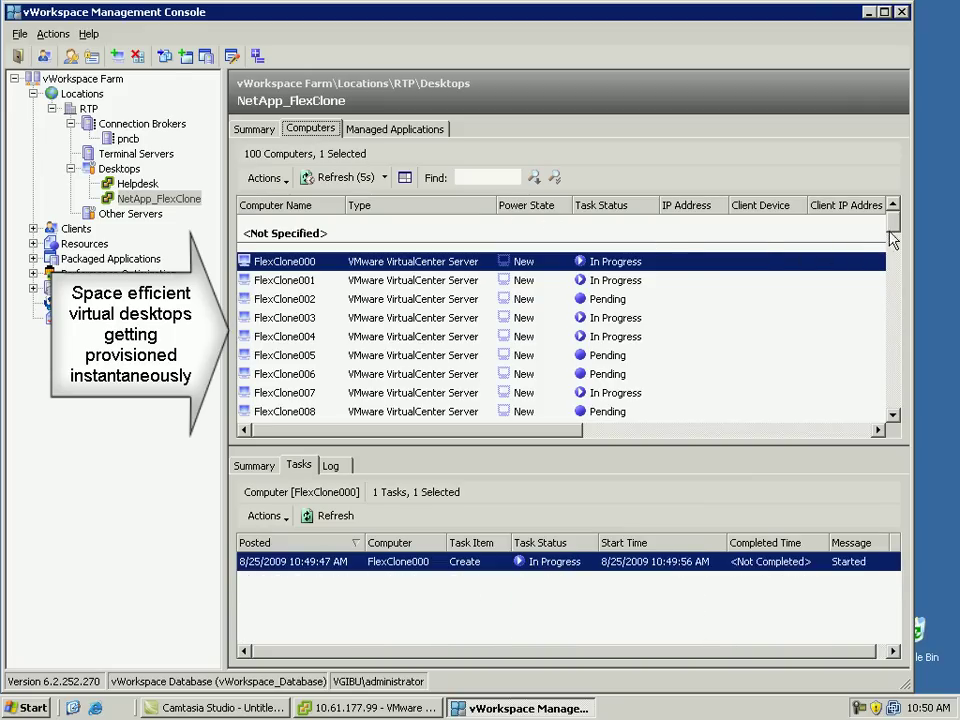
scroll(892, 240, down, 2)
drag(893, 239, 893, 354)
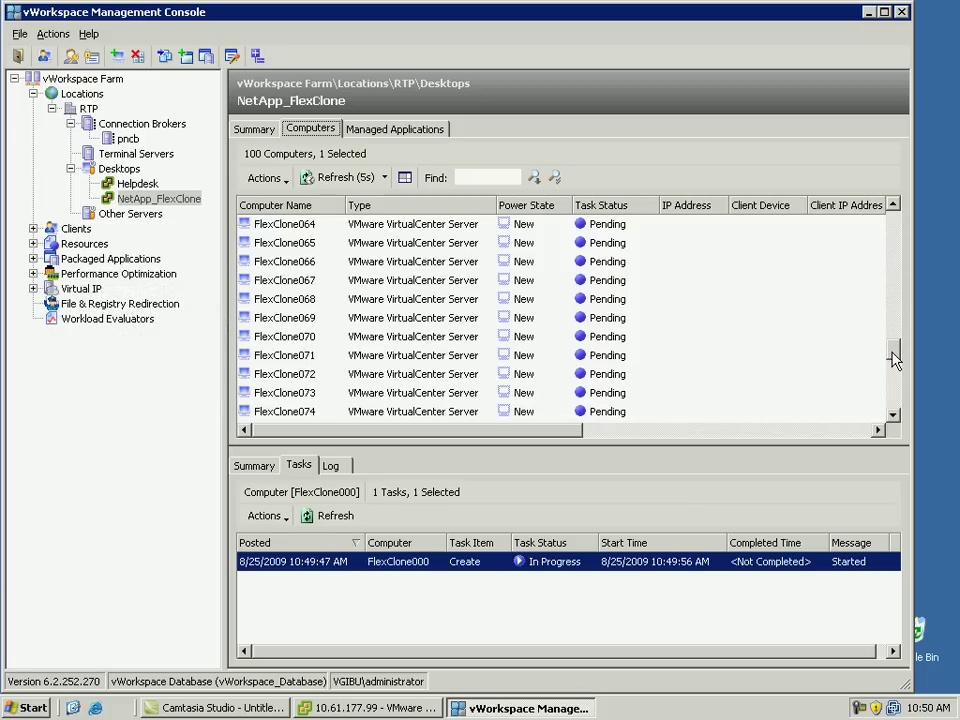
click(375, 708)
click(141, 262)
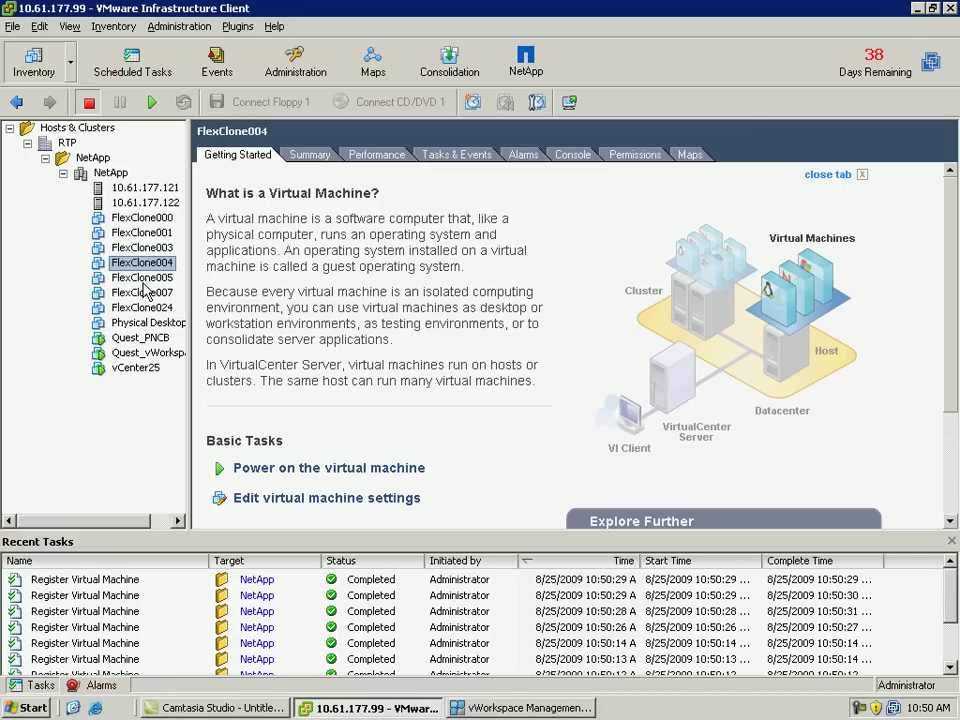
Inspect FlexClone005 and scroll the inventory through FlexClone099, then view the host's datastore usage
click(141, 279)
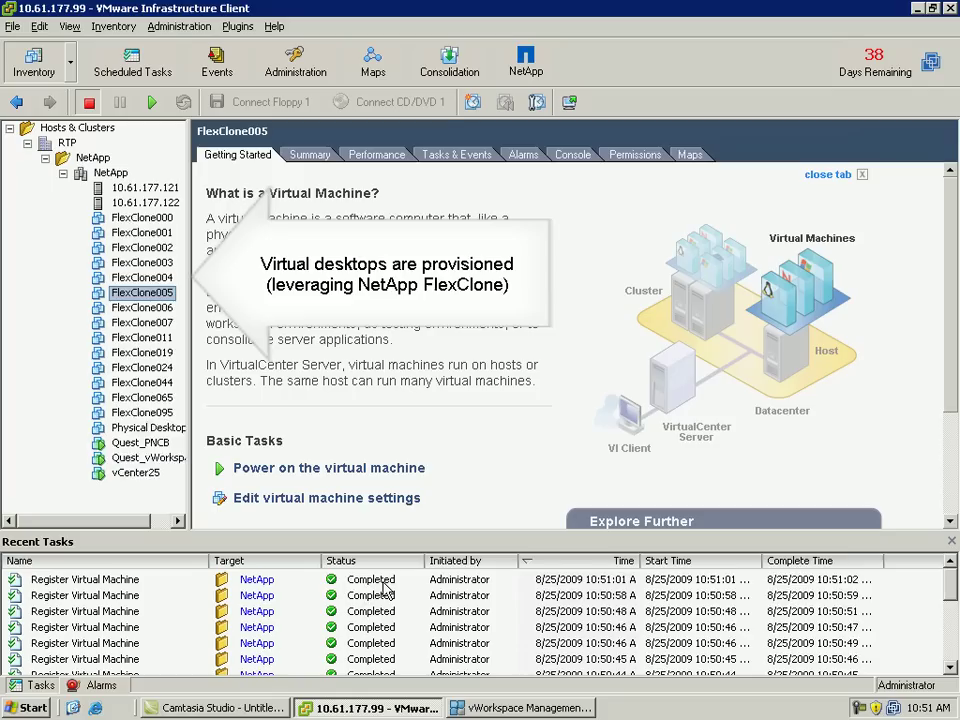
click(204, 507)
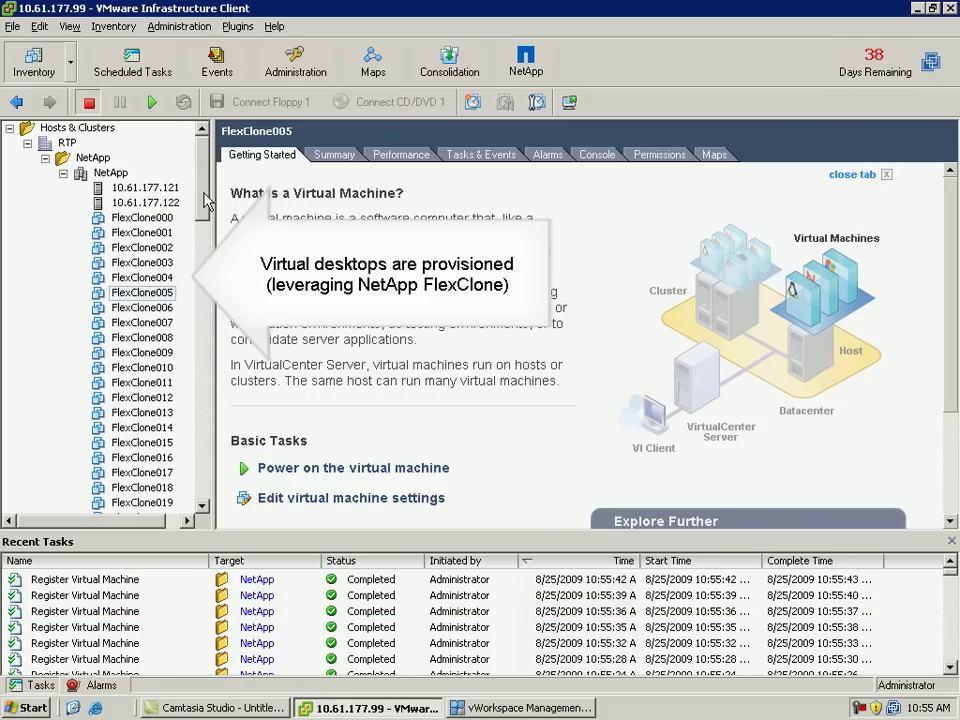
scroll(205, 200, down, 4)
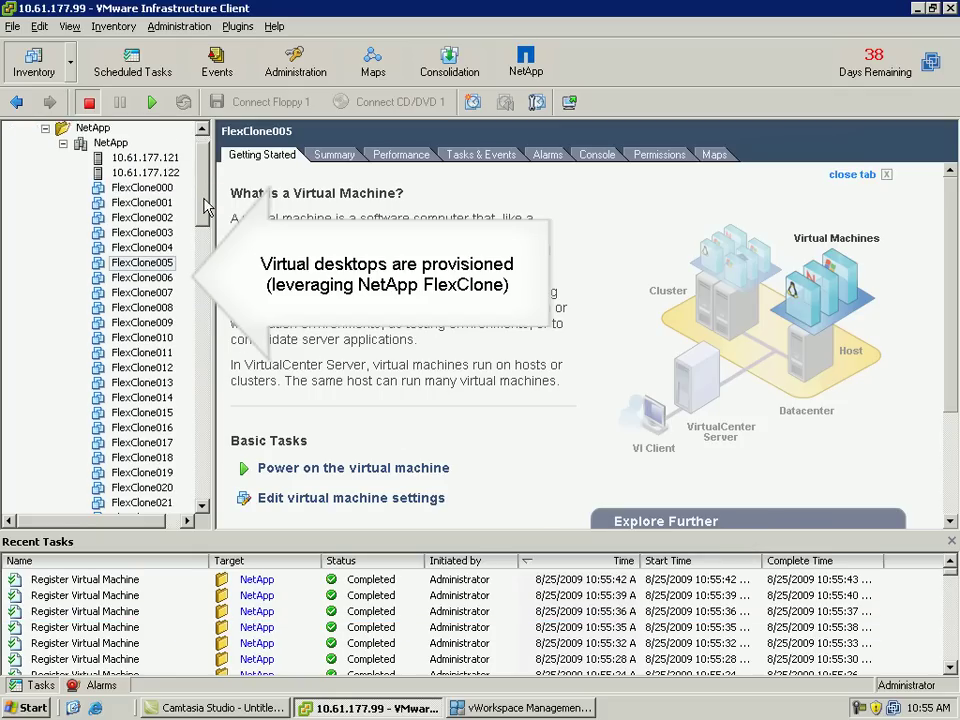
drag(198, 243, 203, 472)
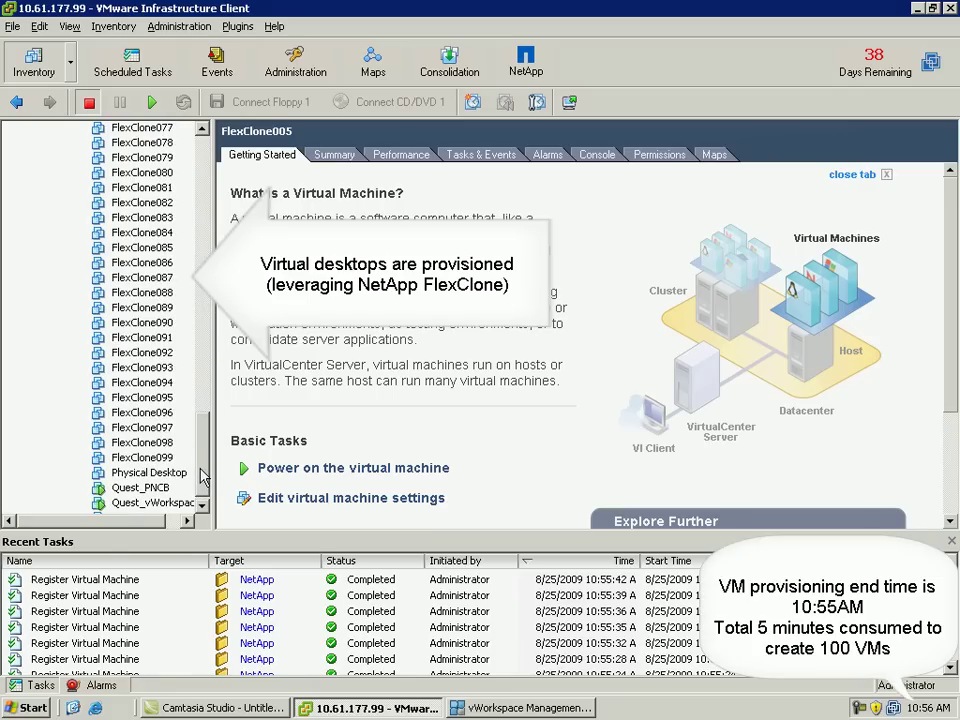
drag(203, 477, 207, 135)
click(170, 190)
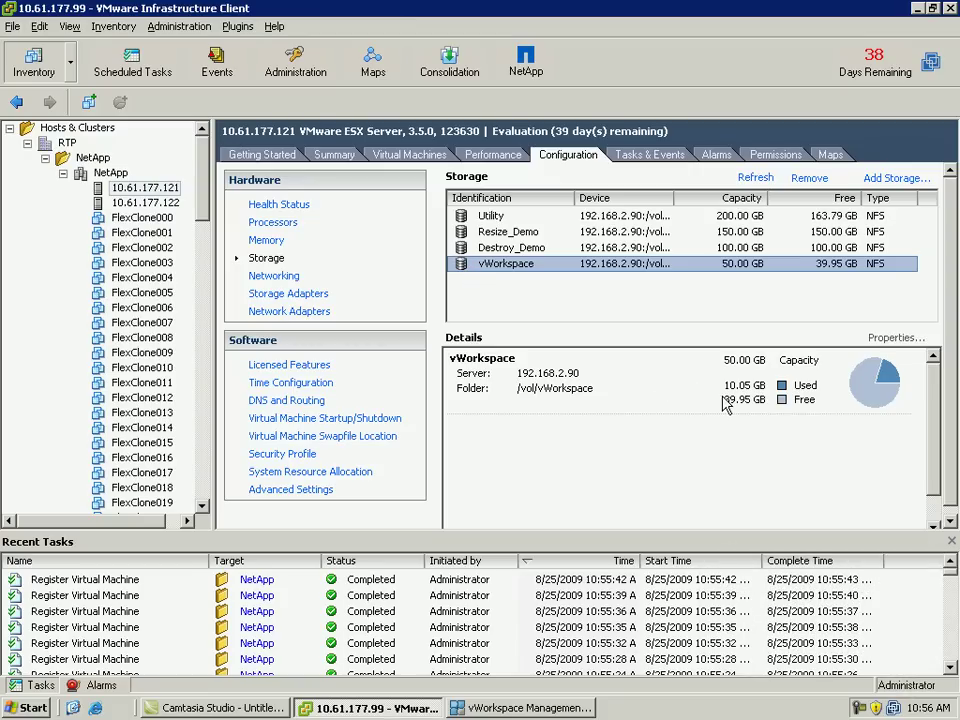
Refresh the vWorkspace datastore to show 12.01 GB used and switch back to vWorkspace Management Console
right_click(732, 271)
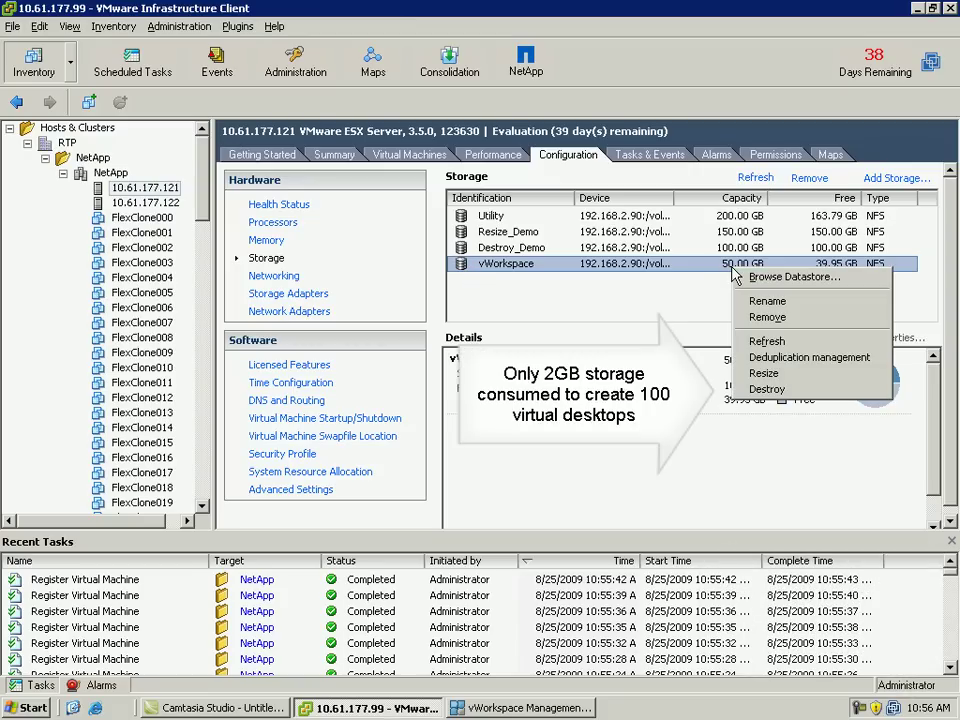
click(770, 340)
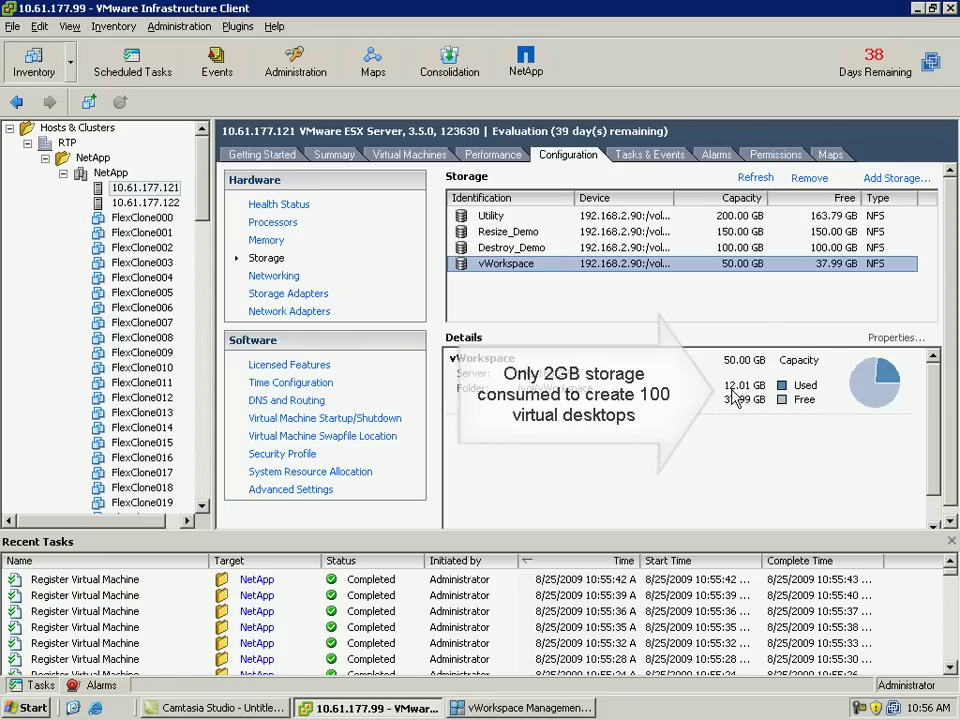
click(508, 710)
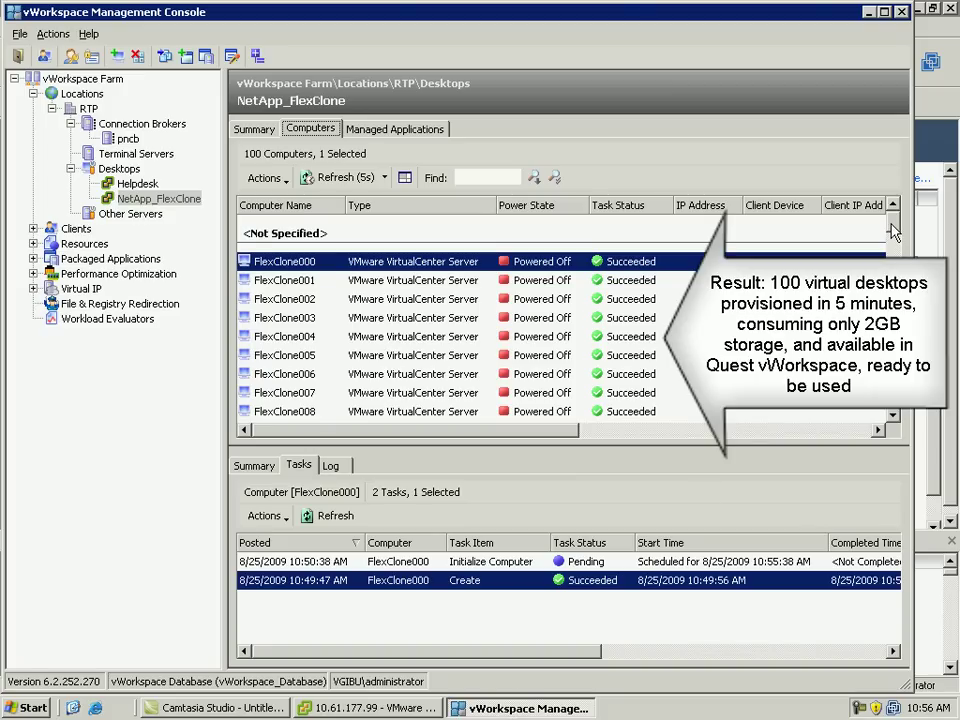
drag(893, 232, 893, 414)
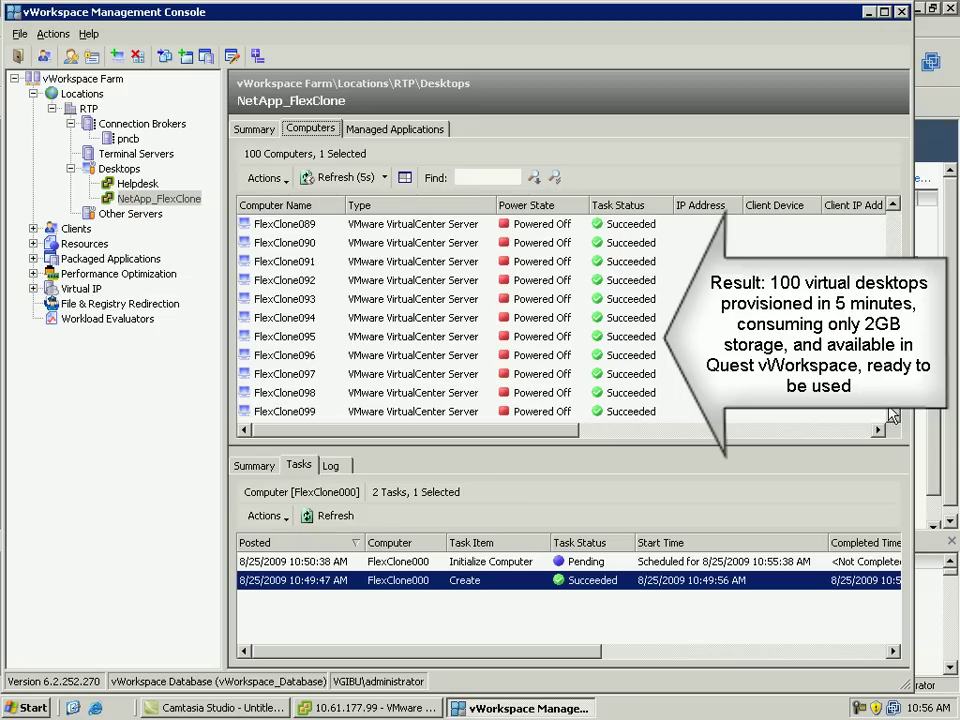